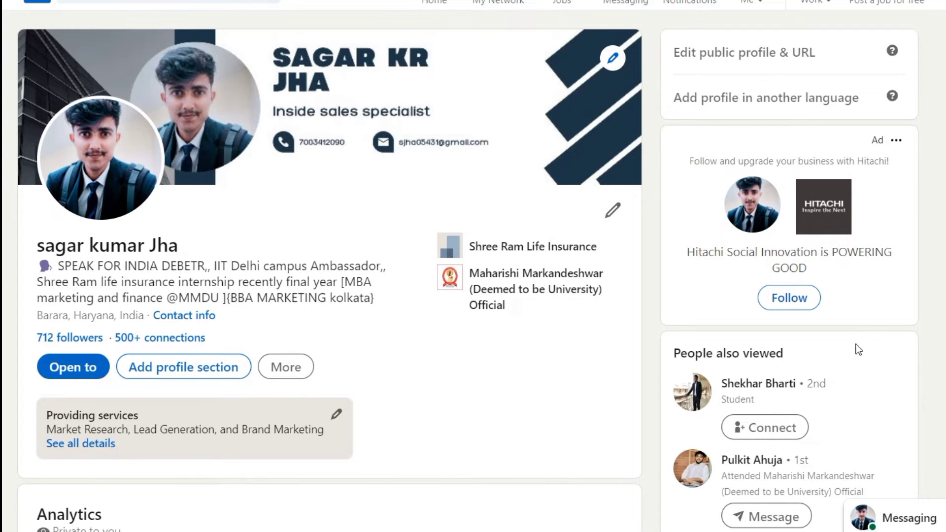
{"action": "scroll", "coordinate": [329, 295], "scroll_direction": "down", "scroll_amount": 7}
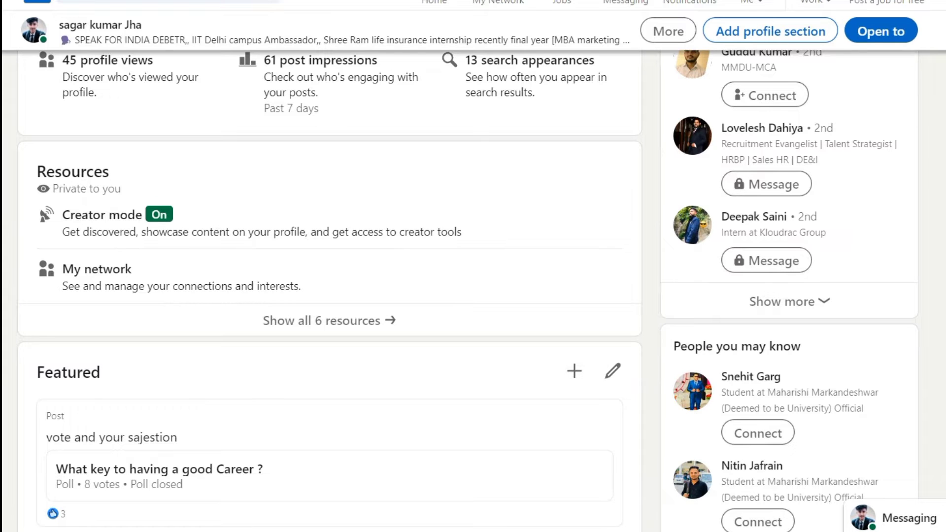
{"action": "scroll", "coordinate": [329, 295], "scroll_direction": "down", "scroll_amount": 8}
{"action": "scroll", "coordinate": [329, 296], "scroll_direction": "down", "scroll_amount": 8}
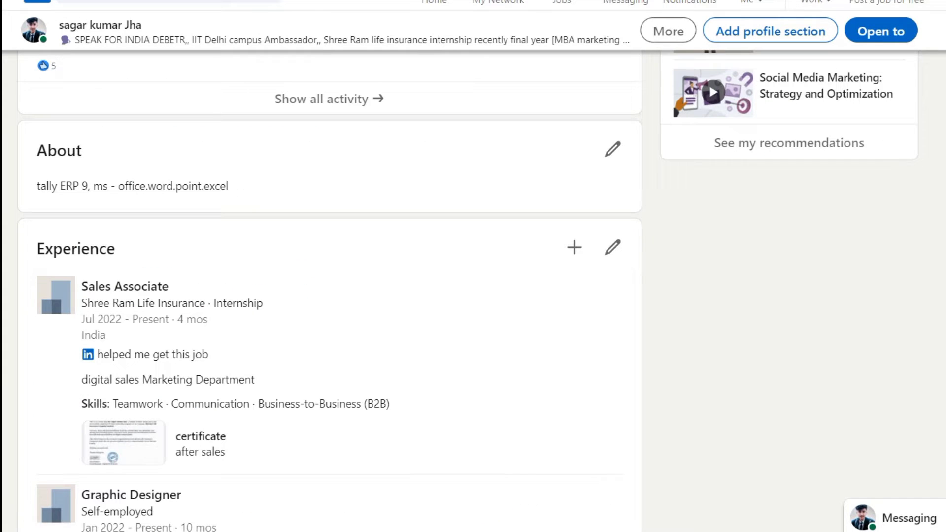
{"action": "scroll", "coordinate": [329, 296], "scroll_direction": "up", "scroll_amount": 6}
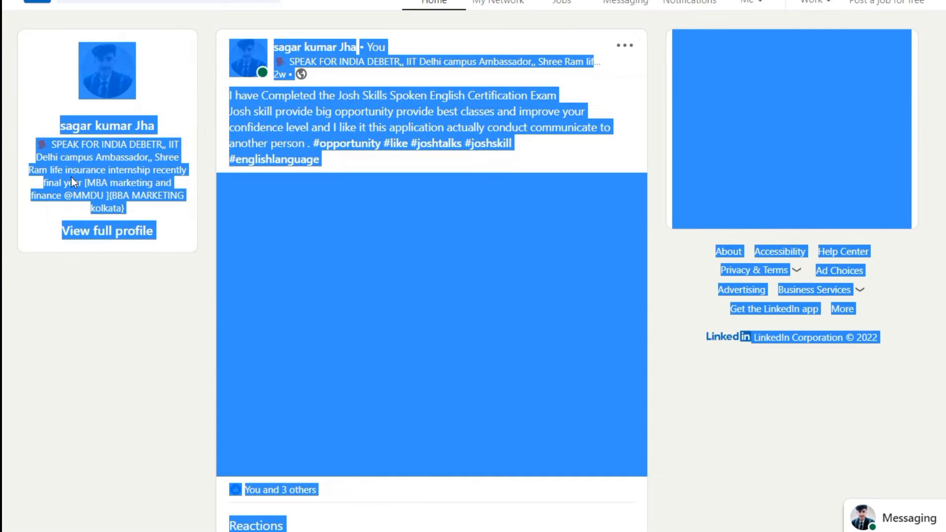
Clear the page-wide text selection on the Home feed.
{"action": "left_click", "coordinate": [123, 394]}
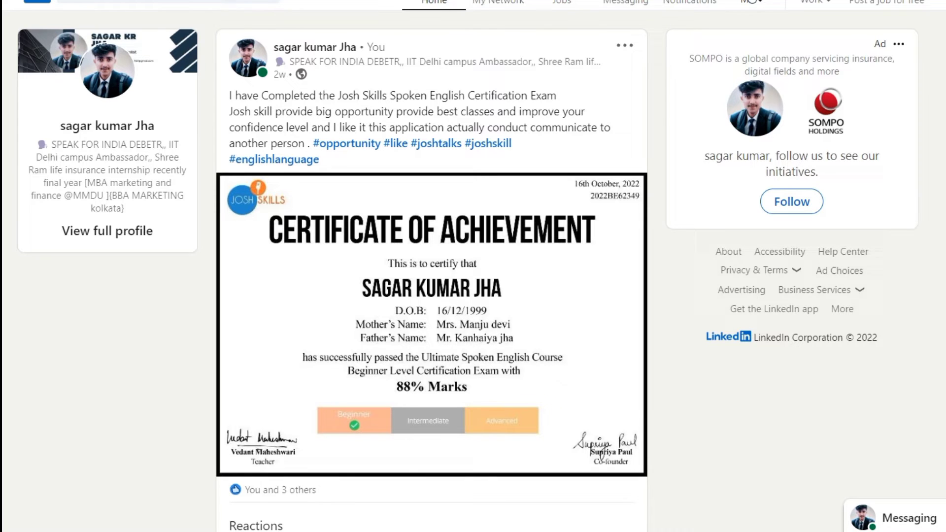
Open the user's own profile from the Me menu.
{"action": "left_click", "coordinate": [750, 2]}
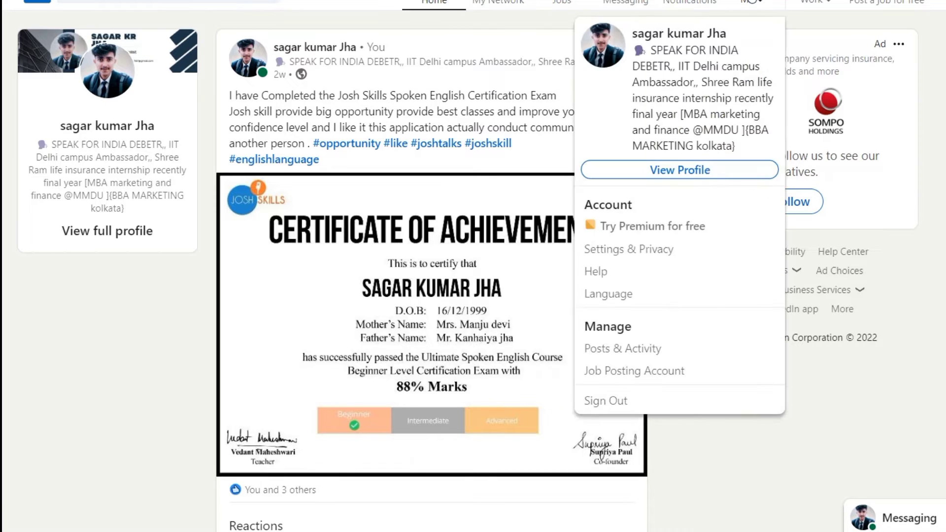
{"action": "left_click", "coordinate": [667, 169]}
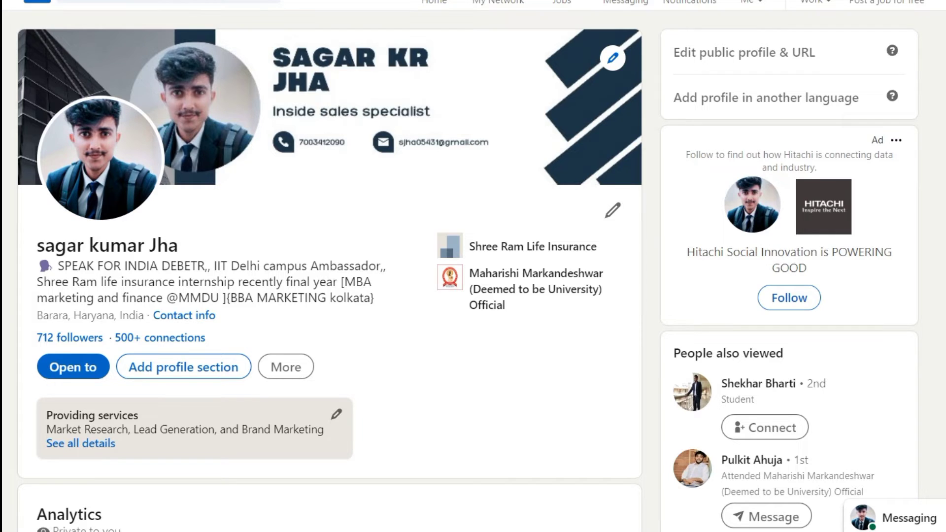
{"action": "scroll", "coordinate": [329, 296], "scroll_direction": "down", "scroll_amount": 10}
{"action": "scroll", "coordinate": [329, 295], "scroll_direction": "down", "scroll_amount": 8}
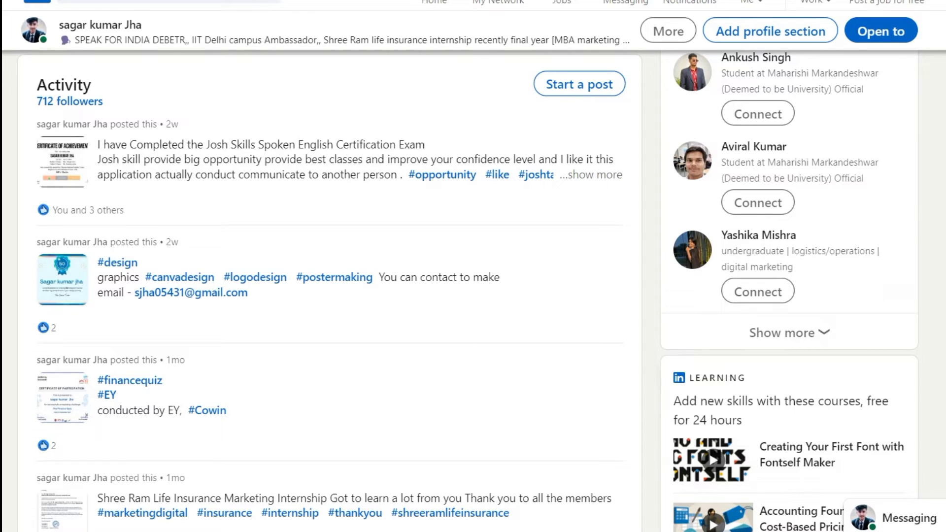
{"action": "scroll", "coordinate": [329, 296], "scroll_direction": "down", "scroll_amount": 10}
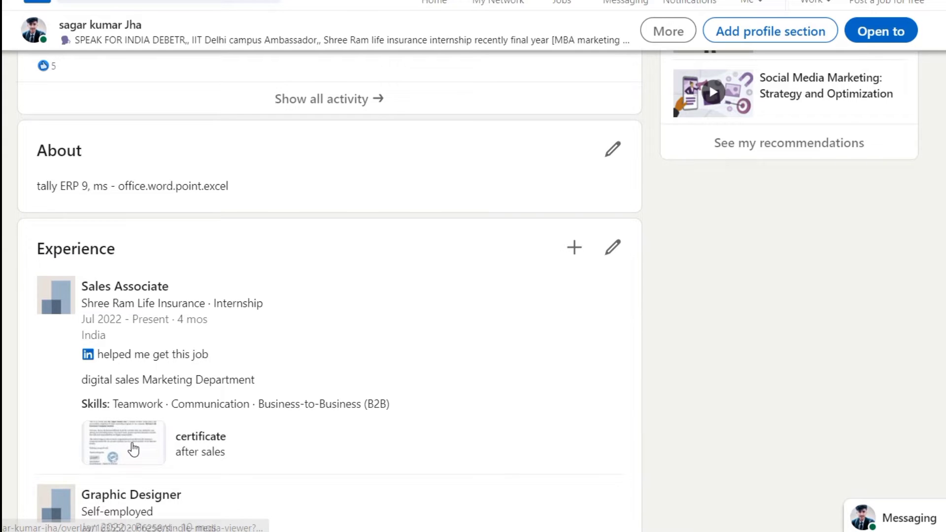
Preview the attached internship certificate, close it, and go to Jobs.
{"action": "left_click", "coordinate": [129, 441]}
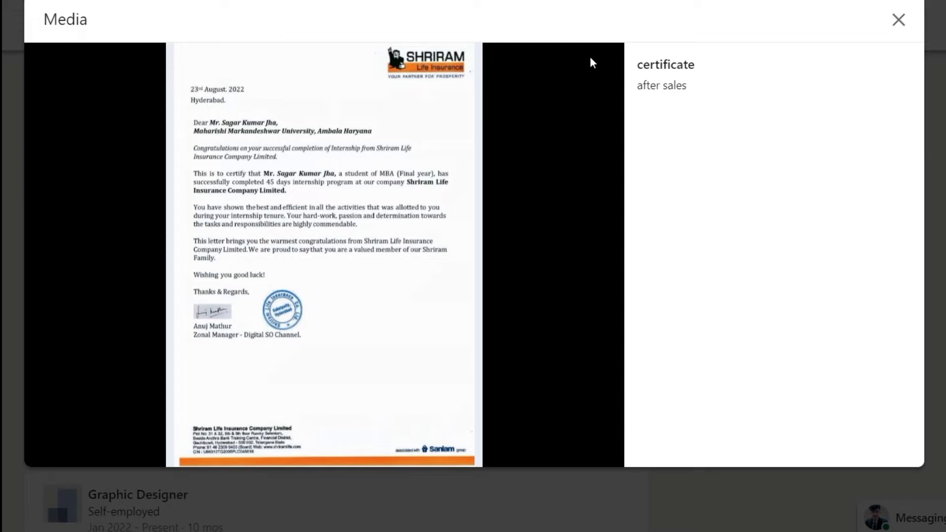
{"action": "left_click", "coordinate": [898, 21]}
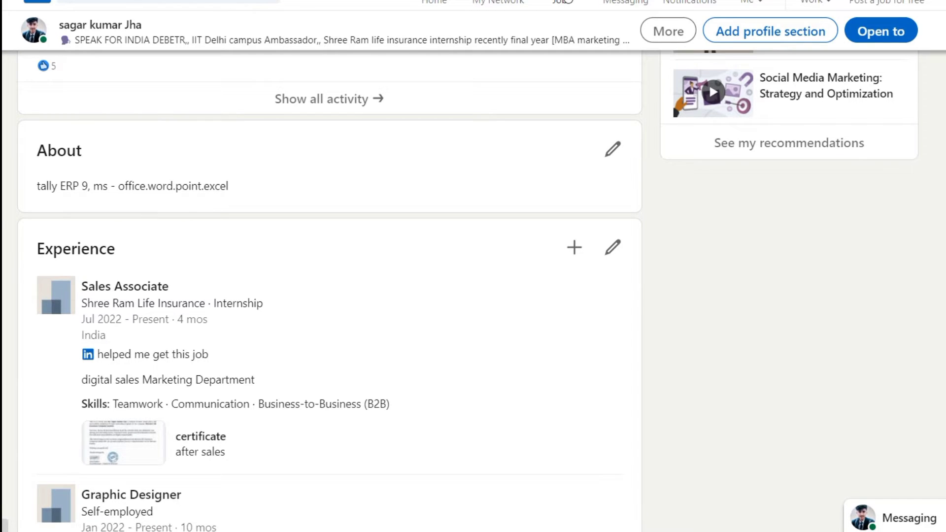
{"action": "left_click", "coordinate": [563, 1]}
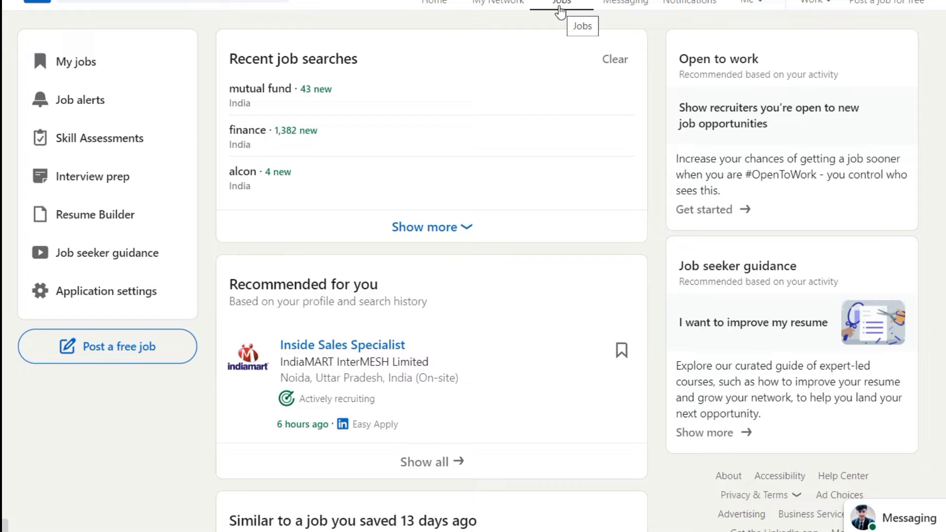
{"action": "scroll", "coordinate": [443, 265], "scroll_direction": "down", "scroll_amount": 5}
{"action": "scroll", "coordinate": [444, 266], "scroll_direction": "down", "scroll_amount": 5}
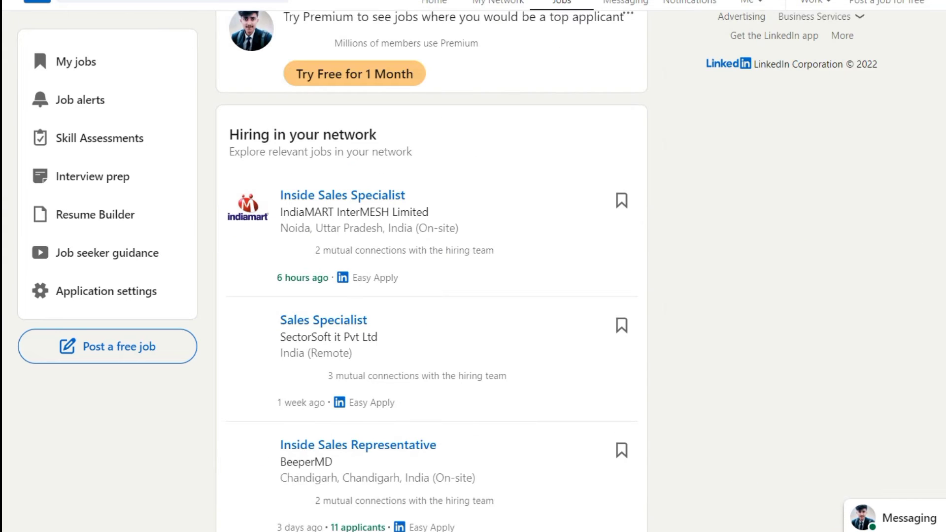
{"action": "scroll", "coordinate": [443, 266], "scroll_direction": "down", "scroll_amount": 5}
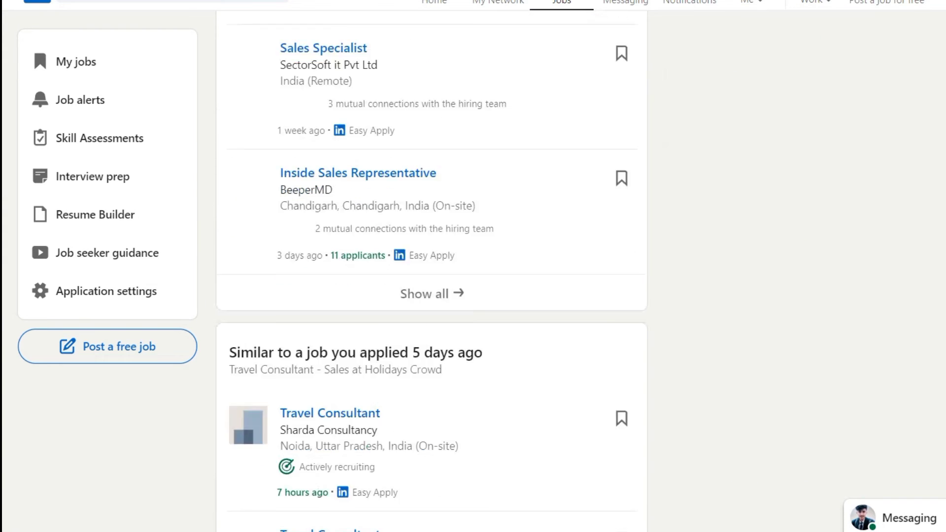
{"action": "scroll", "coordinate": [443, 266], "scroll_direction": "down", "scroll_amount": 3}
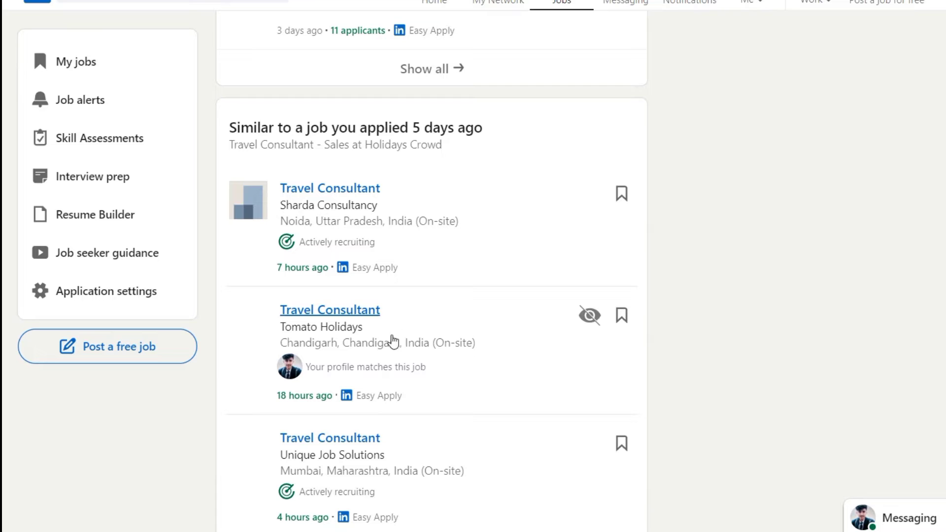
{"action": "mouse_move", "coordinate": [409, 370]}
{"action": "scroll", "coordinate": [444, 296], "scroll_direction": "down", "scroll_amount": 7}
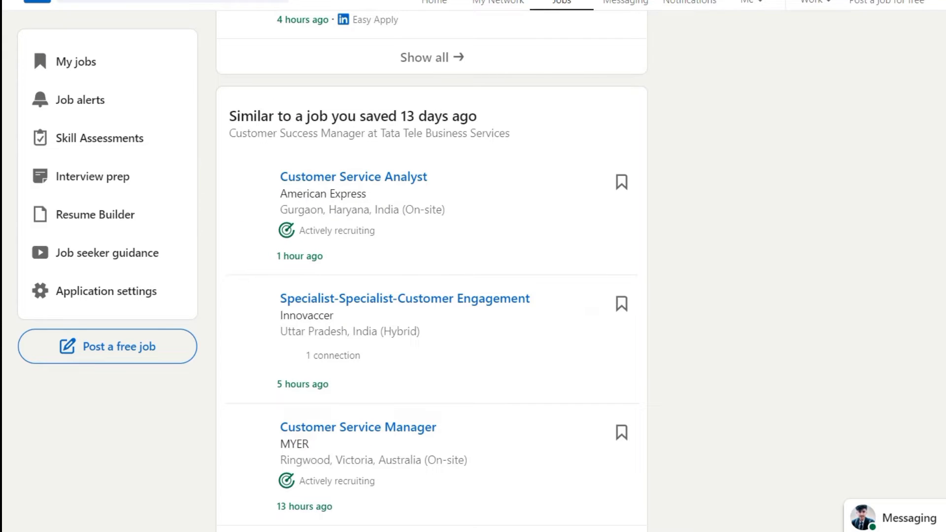
{"action": "scroll", "coordinate": [443, 296], "scroll_direction": "down", "scroll_amount": 7}
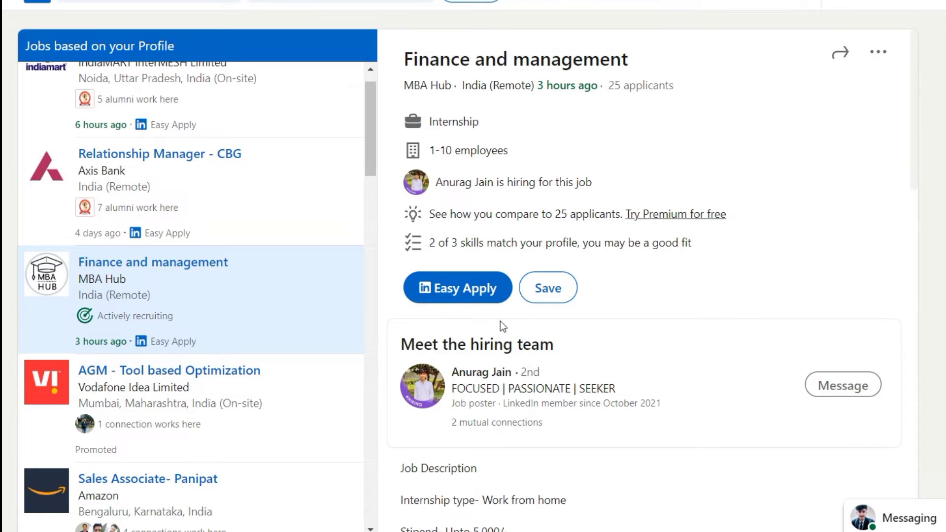
Easy Apply to the MBA Hub internship, keeping the phone number and India (+91) code.
{"action": "left_click", "coordinate": [473, 288]}
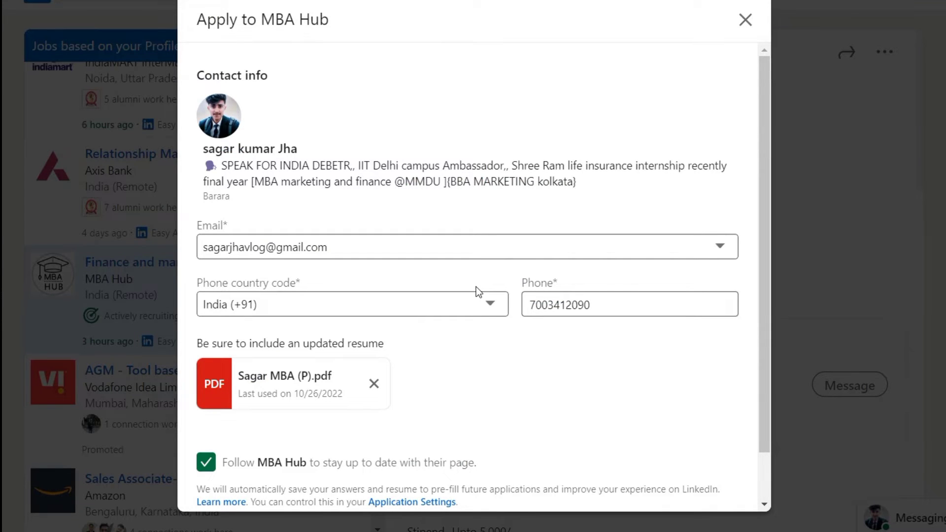
{"action": "left_click", "coordinate": [623, 304]}
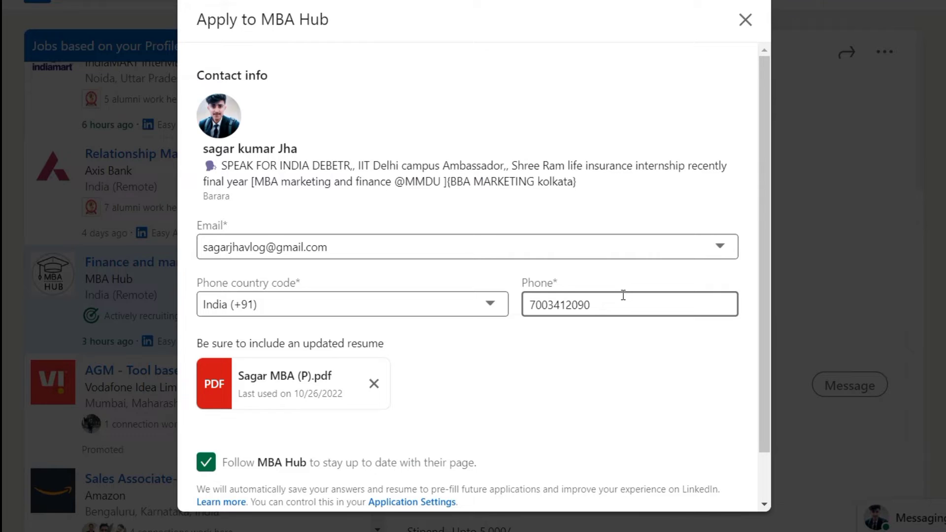
{"action": "left_click", "coordinate": [660, 345]}
{"action": "left_click", "coordinate": [452, 300]}
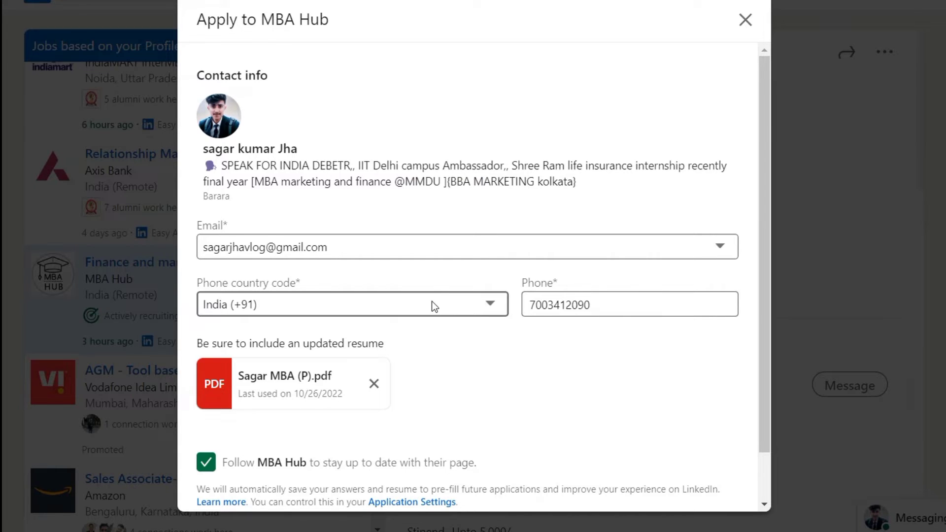
{"action": "left_click", "coordinate": [431, 301]}
{"action": "left_click", "coordinate": [432, 300]}
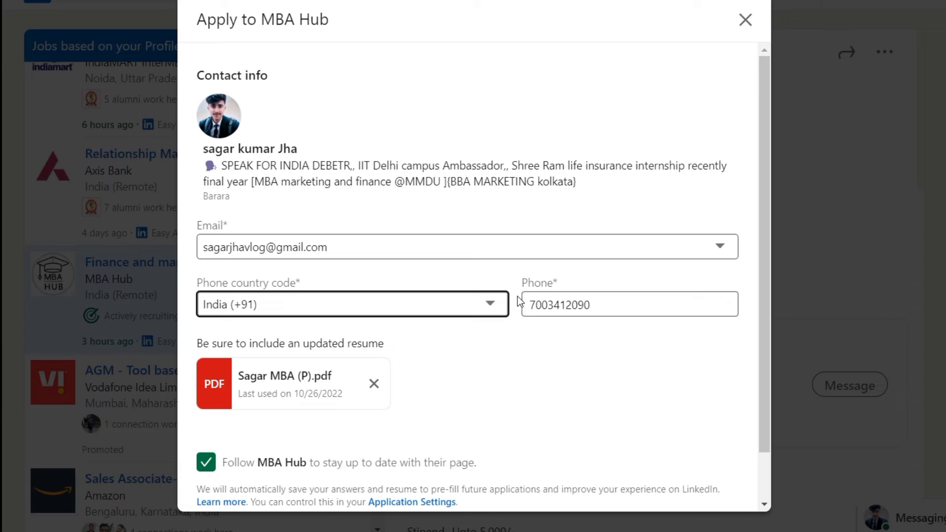
{"action": "scroll", "coordinate": [766, 462], "scroll_direction": "down", "scroll_amount": 2}
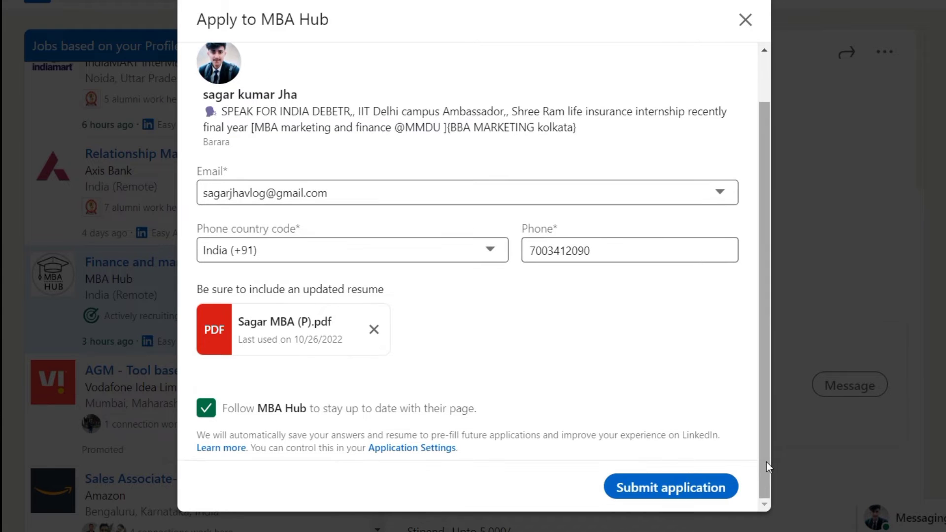
{"action": "left_click", "coordinate": [680, 484]}
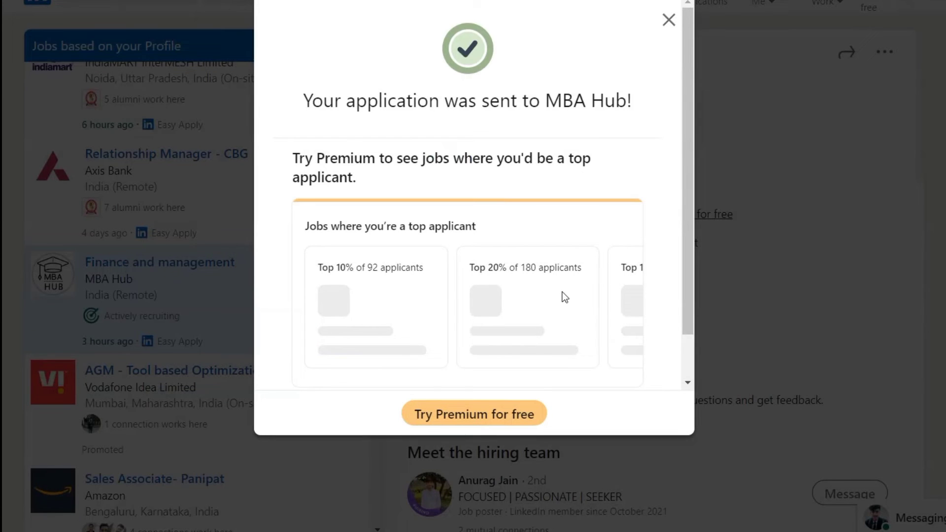
Dismiss the application-sent confirmation and select an item lower on the page.
{"action": "left_click", "coordinate": [668, 19]}
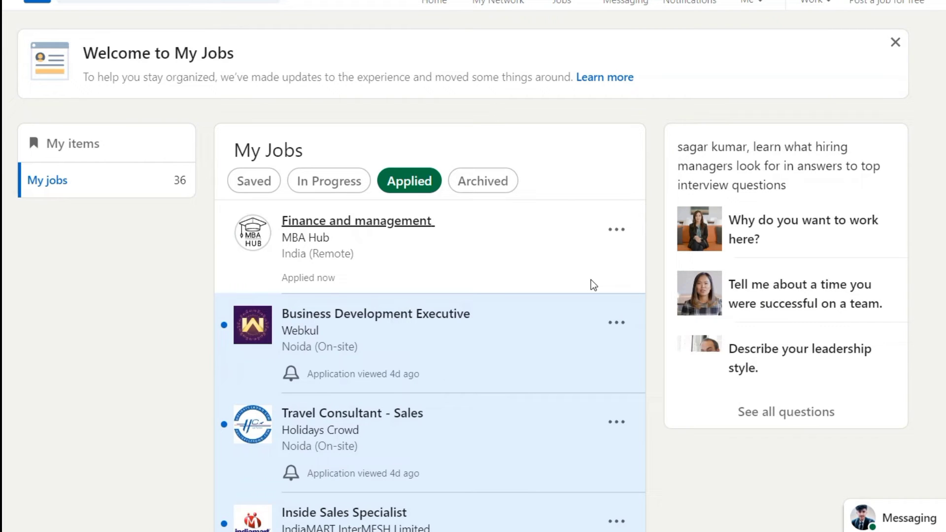
{"action": "left_click", "coordinate": [383, 418]}
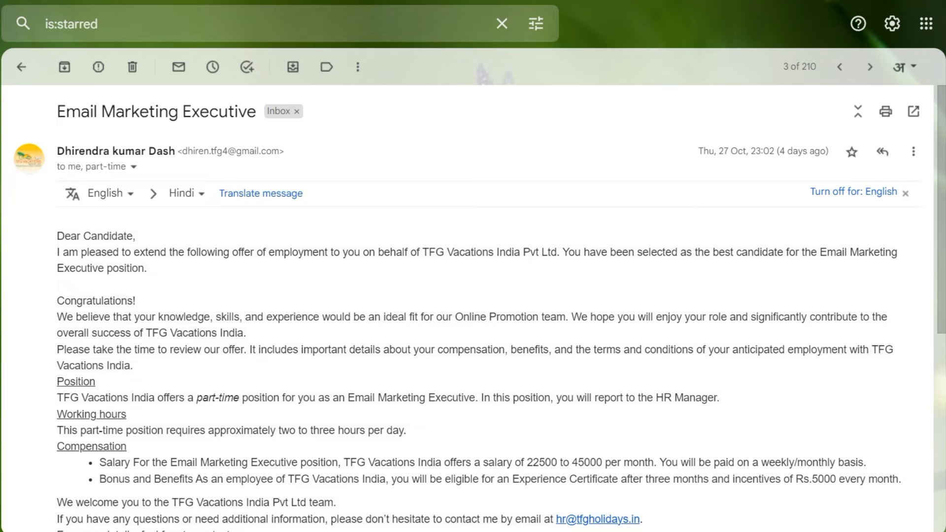
Close the Email Marketing Executive offer email with the U shortcut.
{"action": "key", "text": "u"}
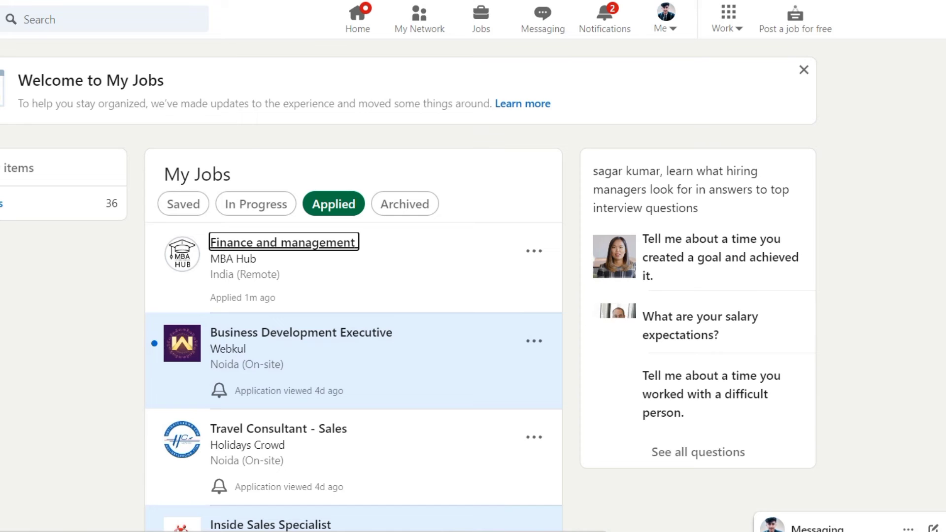
Reopen the profile from the Me menu and follow the 45 profile views link.
{"action": "left_click", "coordinate": [668, 23]}
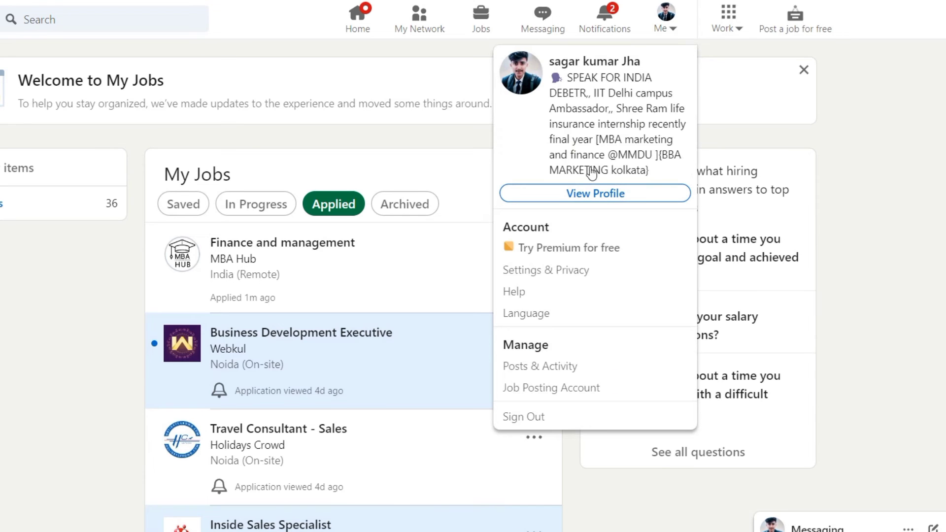
{"action": "left_click", "coordinate": [583, 194]}
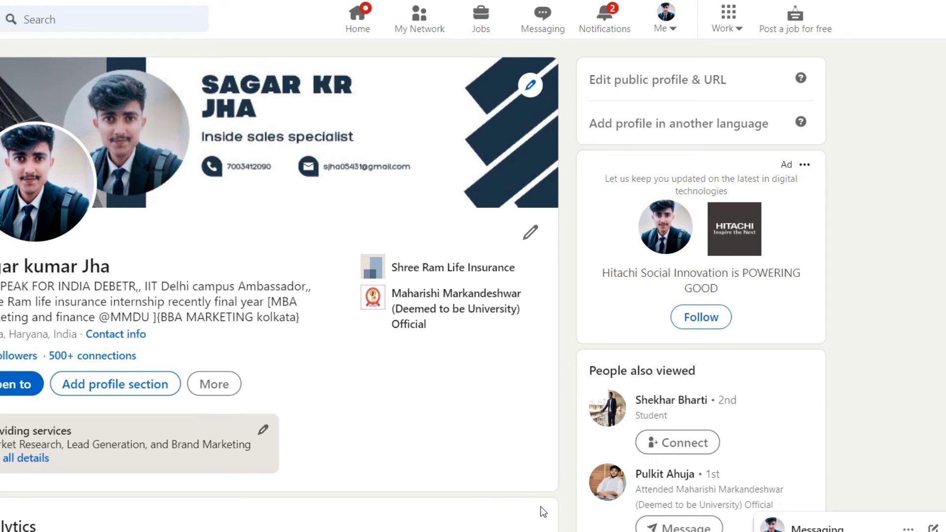
{"action": "scroll", "coordinate": [473, 295], "scroll_direction": "down", "scroll_amount": 10}
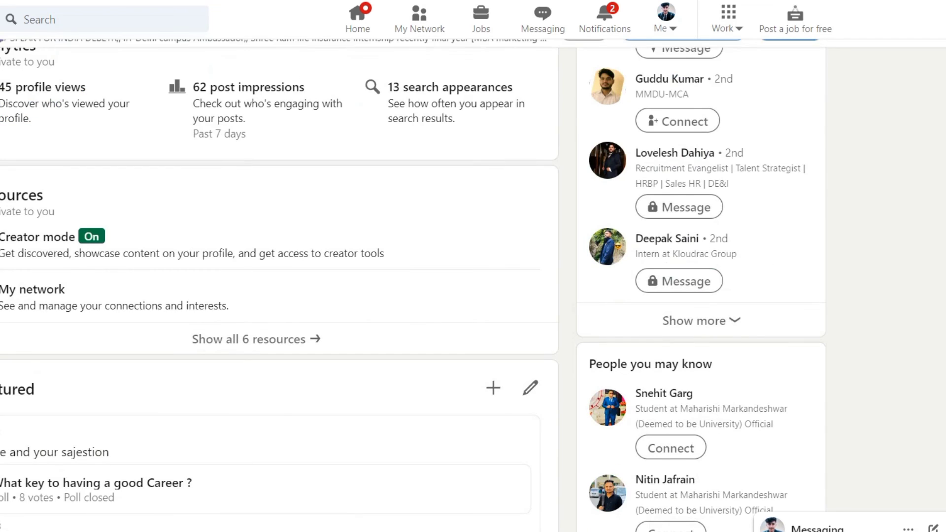
{"action": "left_click", "coordinate": [74, 90]}
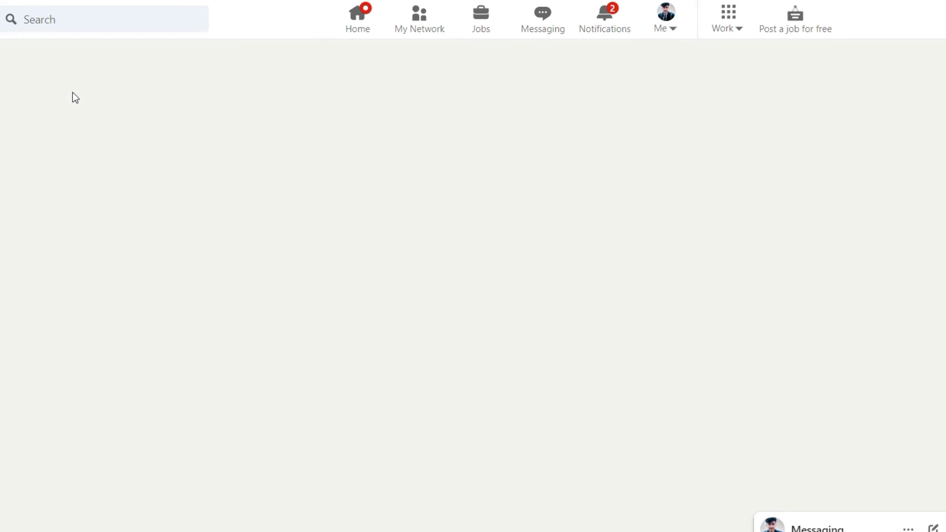